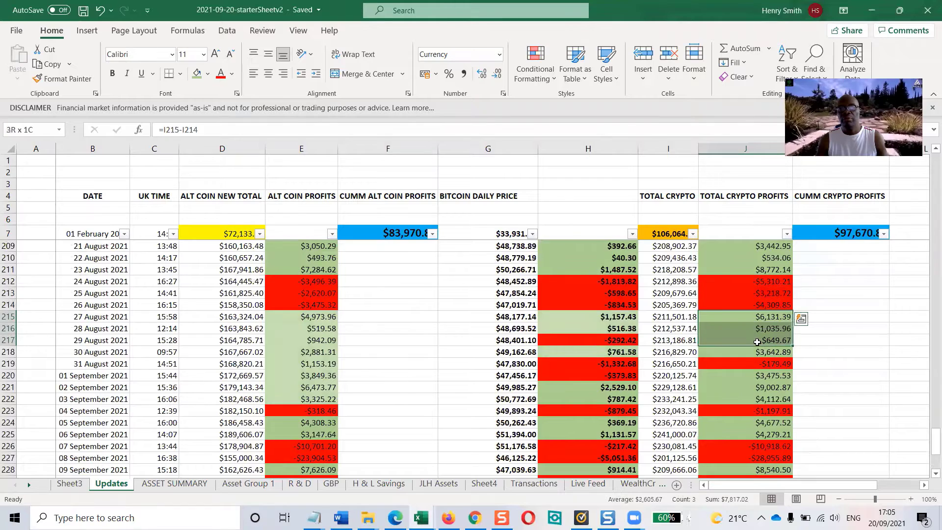
- Enter the date 20/09/2021 in cell B239, below the last dated row of the Updates sheet
{"action": "left_click", "coordinate": [760, 364]}
{"action": "scroll", "coordinate": [772, 383], "scroll_direction": "down", "scroll_amount": 6}
{"action": "scroll", "coordinate": [765, 378], "scroll_direction": "up", "scroll_amount": 1}
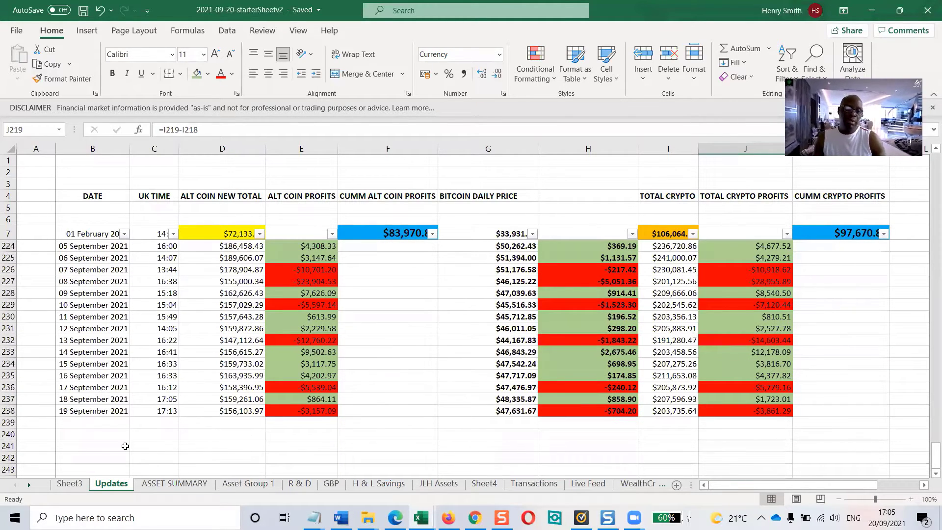
{"action": "left_click", "coordinate": [80, 420]}
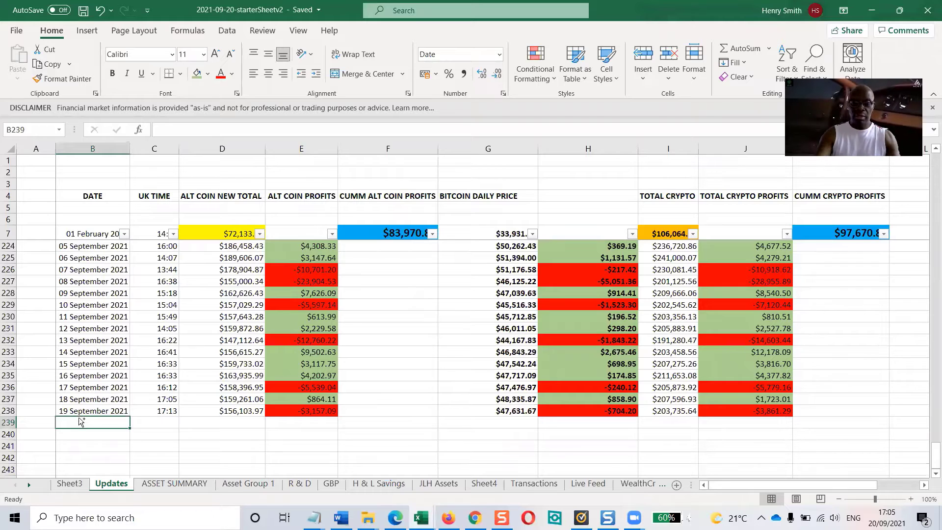
{"action": "type", "text": "20/09/2021"}
{"action": "key", "text": "Return"}
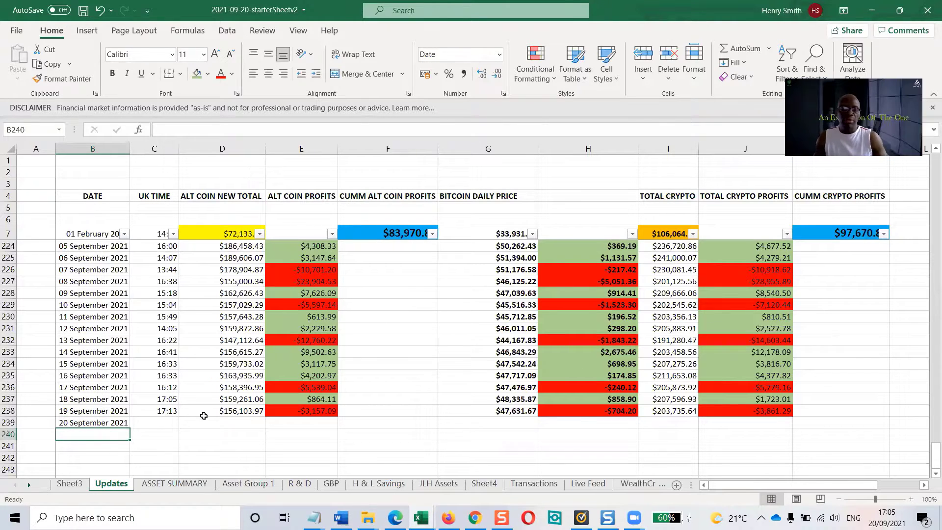
{"action": "left_click", "coordinate": [169, 424]}
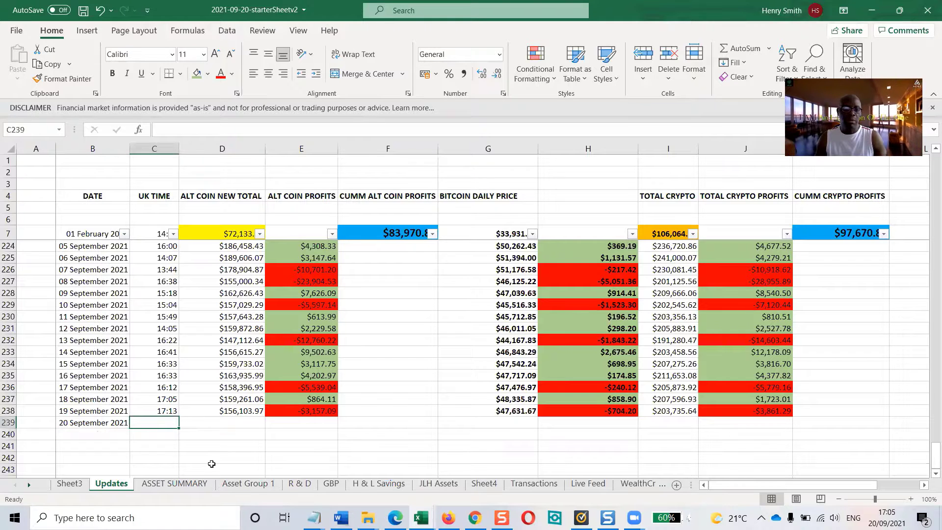
- Review the total portfolio, Bitcoin and alt coin values in dollars, pounds and percentages on the ASSET SUMMARY sheet
{"action": "left_click", "coordinate": [194, 485]}
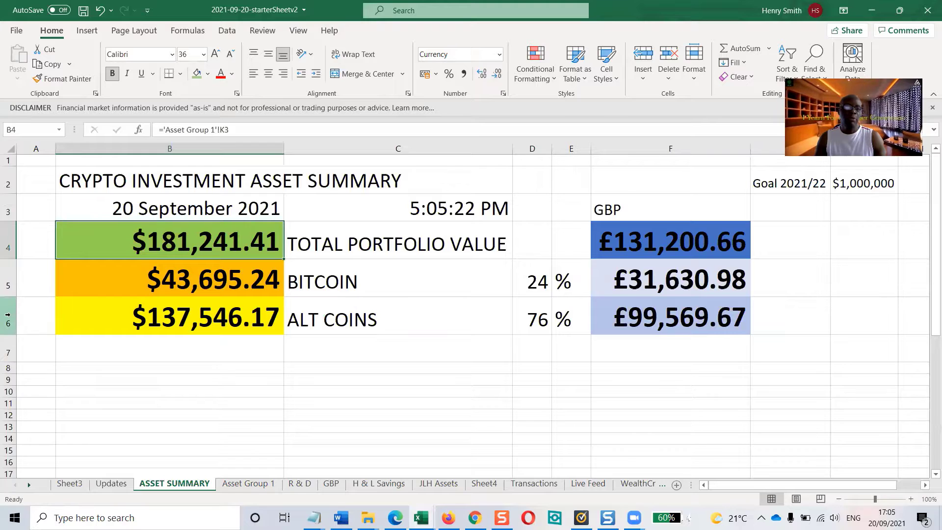
{"action": "left_click", "coordinate": [9, 284]}
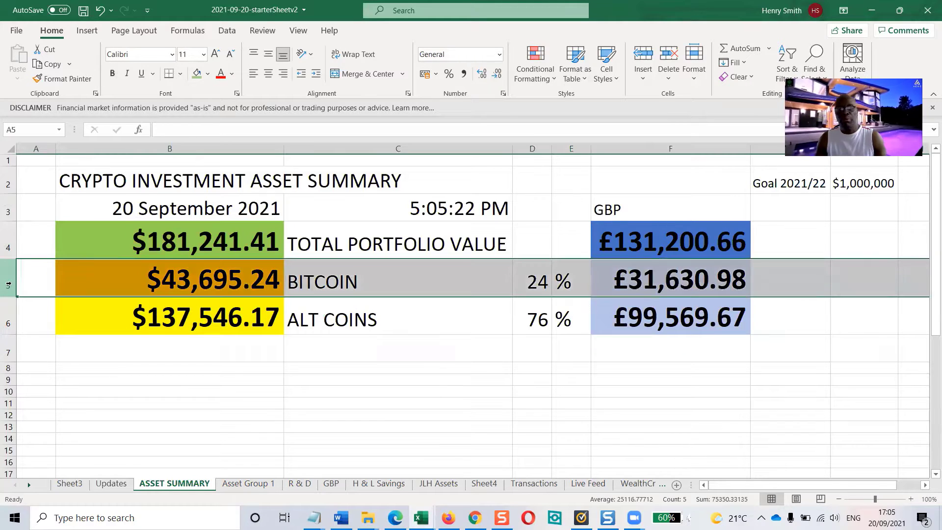
{"action": "left_click", "coordinate": [5, 322]}
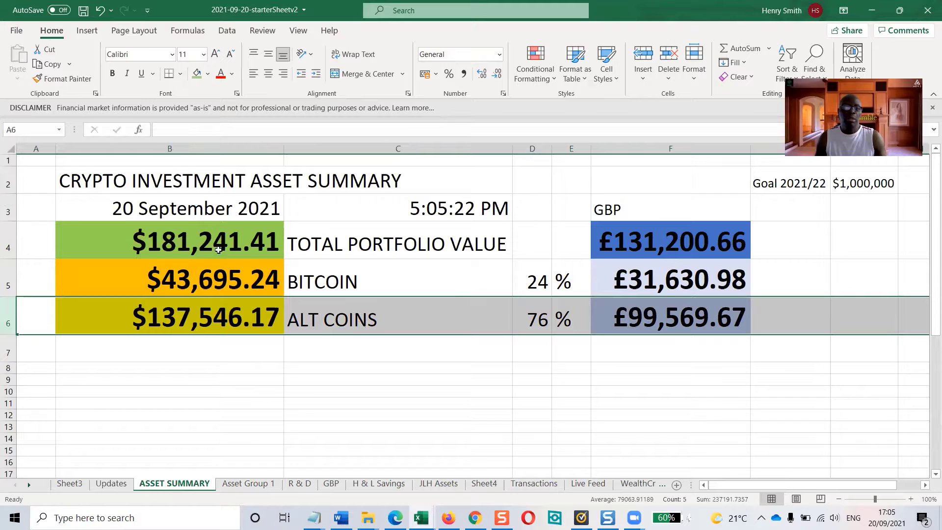
{"action": "left_click", "coordinate": [7, 240]}
{"action": "left_click", "coordinate": [155, 256]}
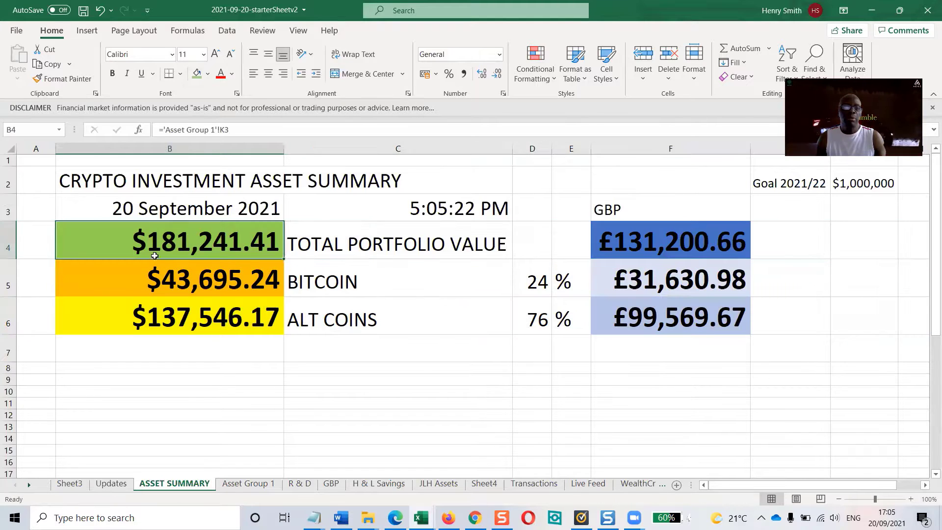
{"action": "left_click_drag", "start_coordinate": [155, 255], "coordinate": [152, 312]}
{"action": "left_click_drag", "start_coordinate": [670, 240], "coordinate": [673, 318]}
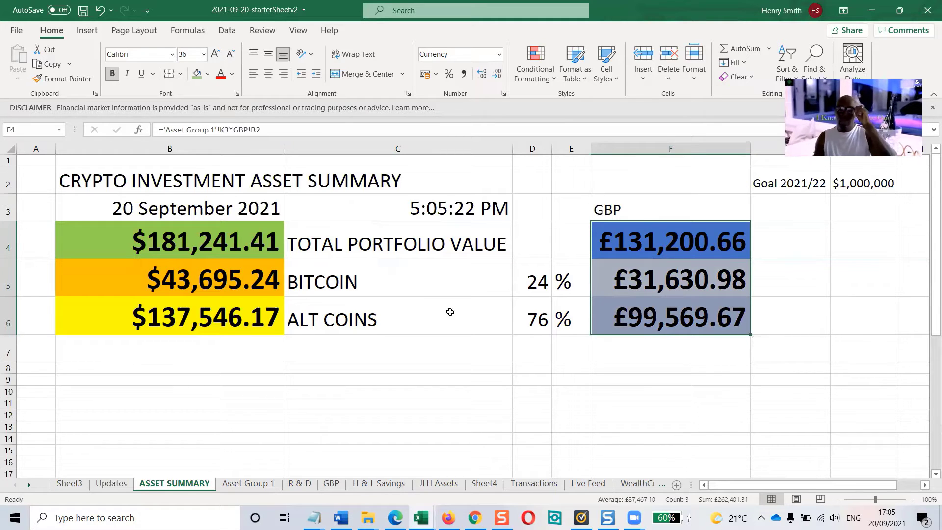
{"action": "left_click_drag", "start_coordinate": [538, 275], "coordinate": [542, 317]}
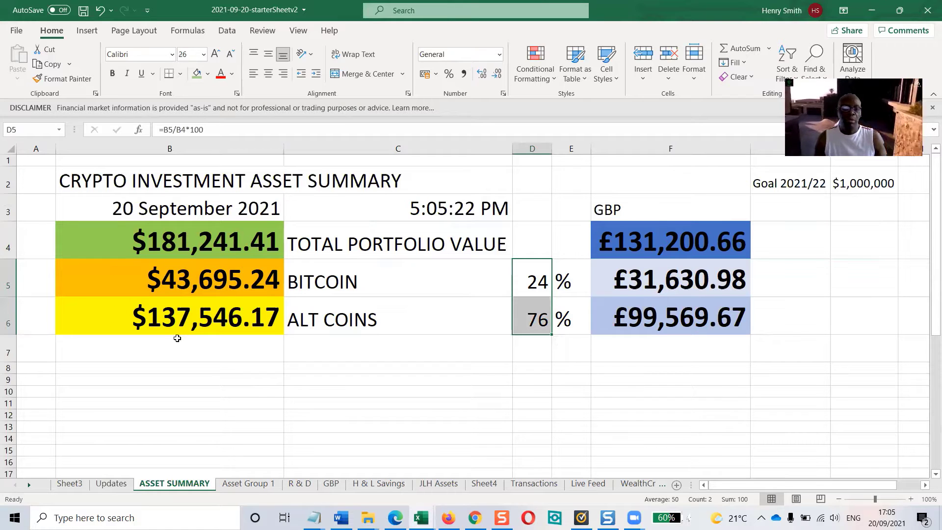
{"action": "left_click", "coordinate": [184, 319]}
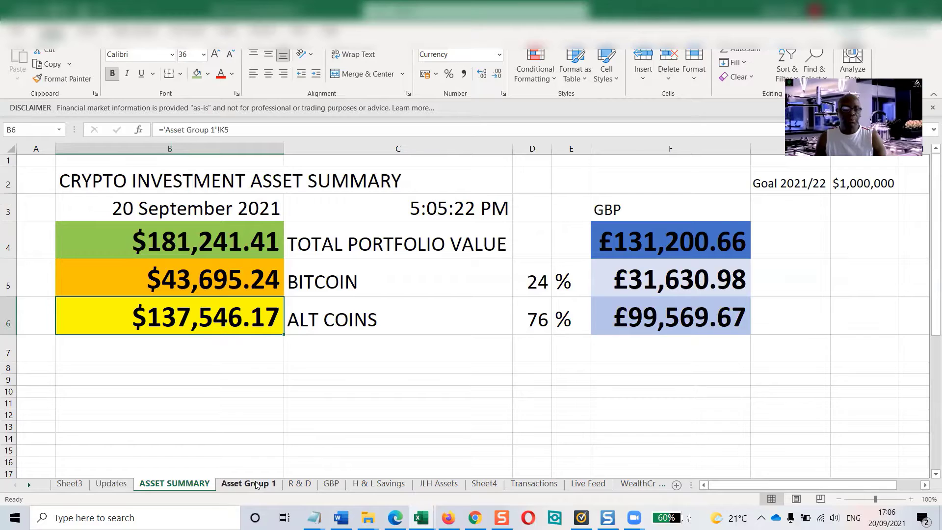
- Enter 17:06 as the UK time for 20 September 2021 on the Updates sheet
{"action": "left_click", "coordinate": [113, 484]}
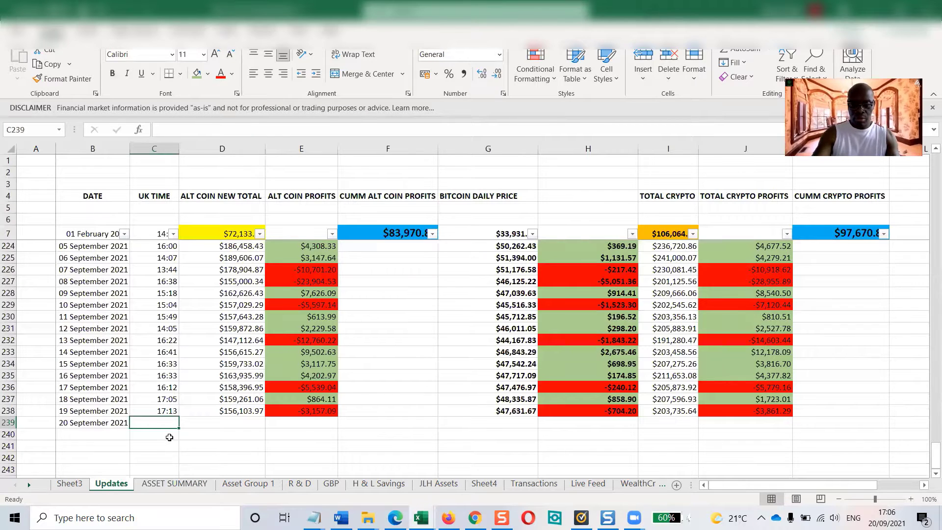
{"action": "type", "text": "17:06"}
{"action": "key", "text": "Tab"}
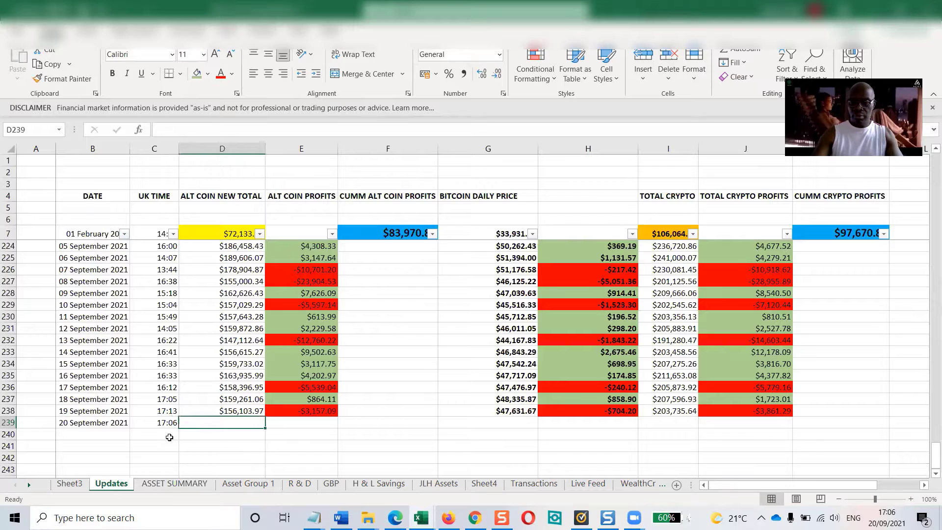
- Enter the alt coins value from ASSET SUMMARY, 137546.17, as the alt coin new total for 20 September 2021 in Updates
{"action": "type", "text": "1"}
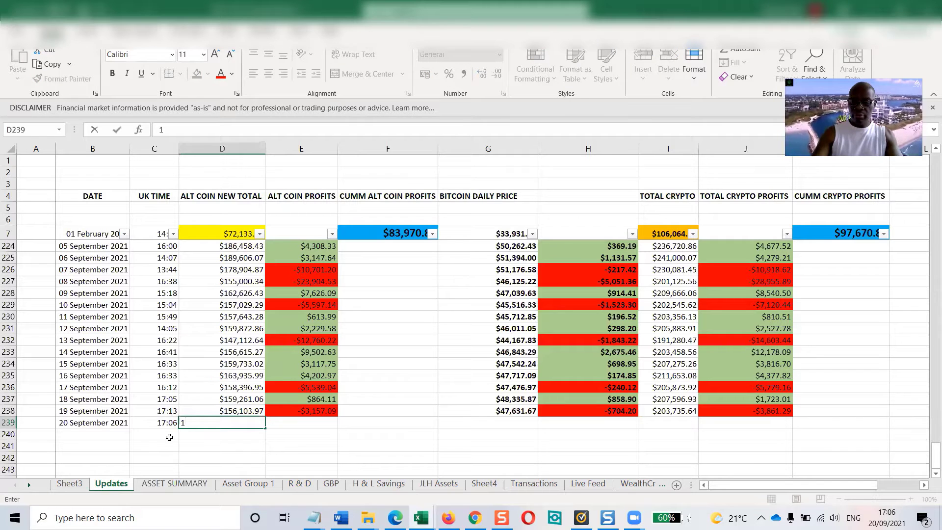
{"action": "left_click", "coordinate": [159, 484]}
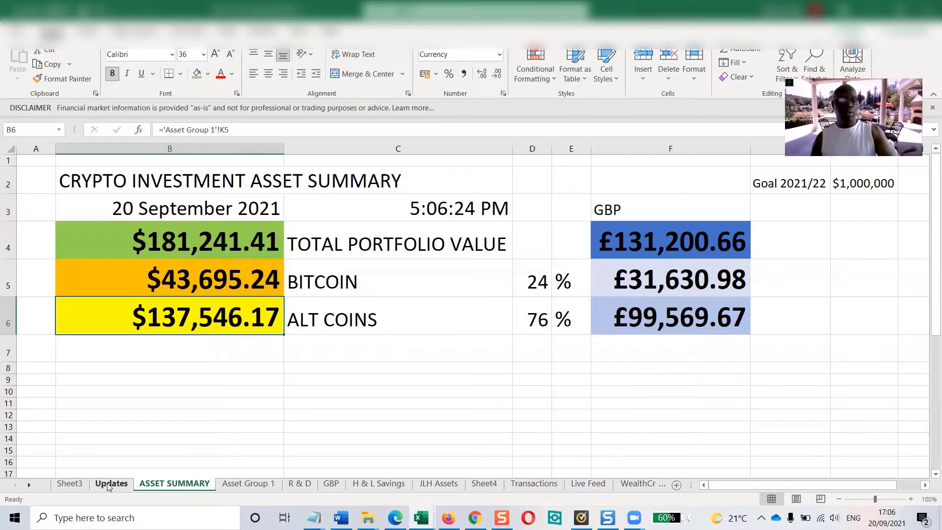
{"action": "left_click", "coordinate": [111, 484]}
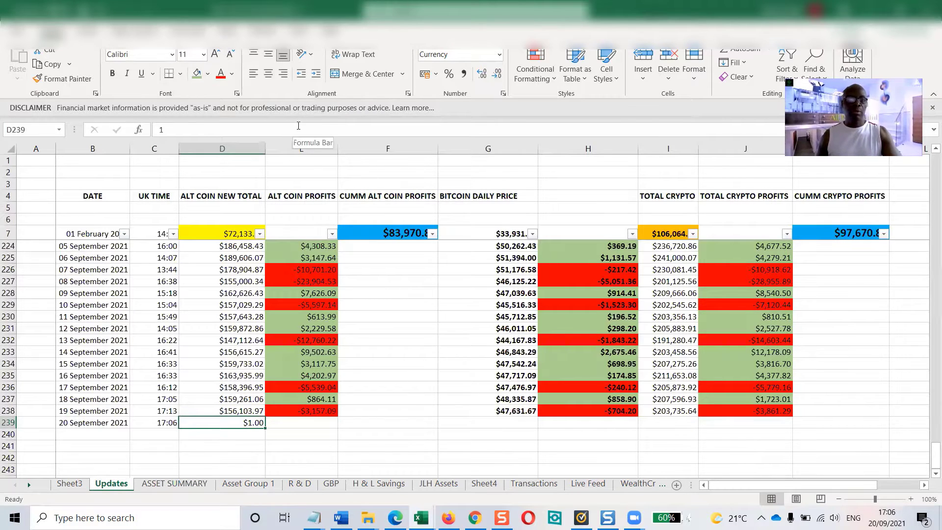
{"action": "type", "text": "137"}
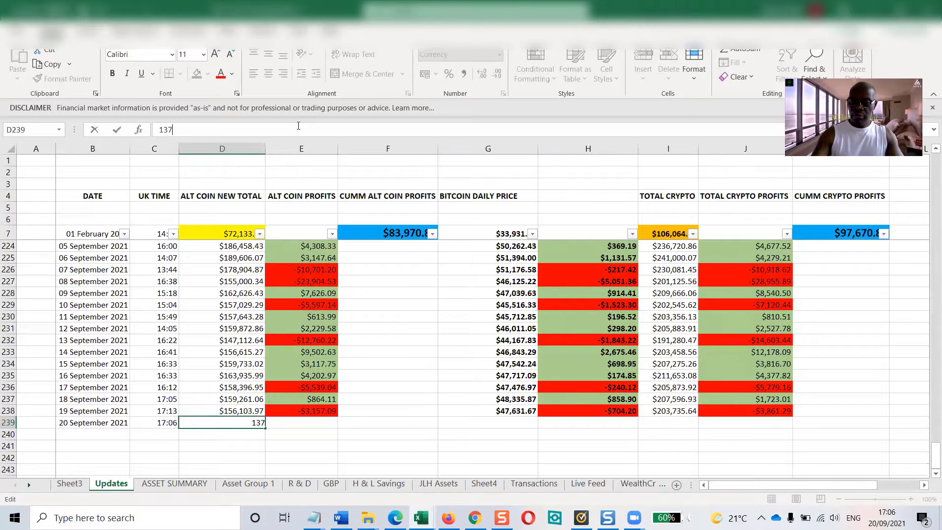
{"action": "type", "text": "5"}
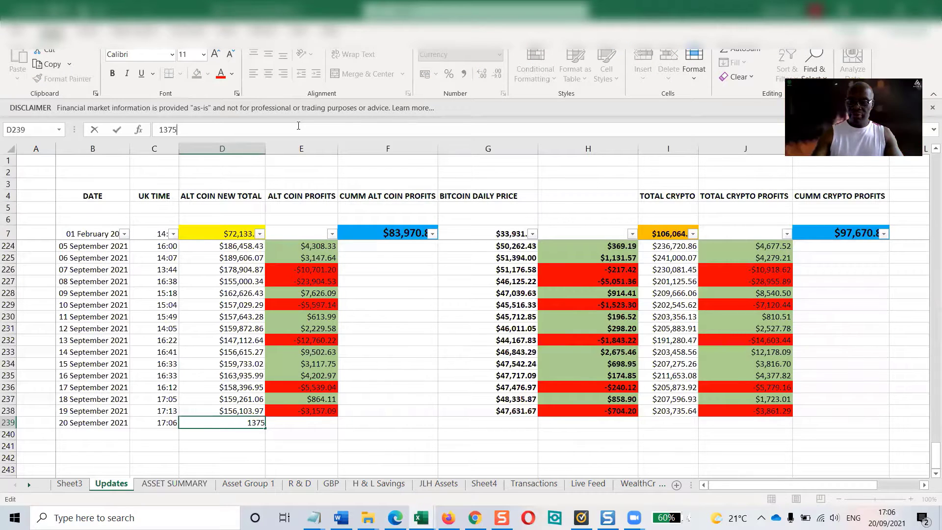
{"action": "left_click", "coordinate": [191, 484]}
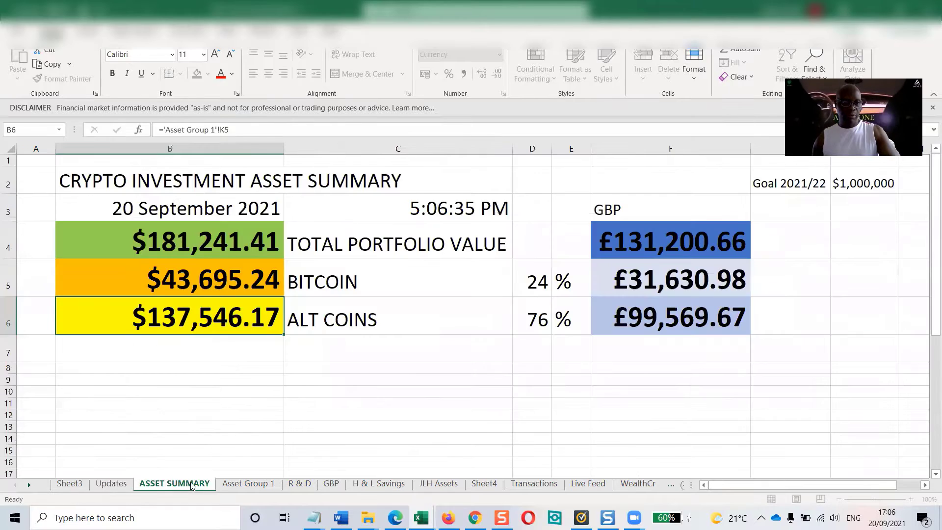
{"action": "left_click", "coordinate": [112, 484]}
{"action": "left_click", "coordinate": [206, 129]}
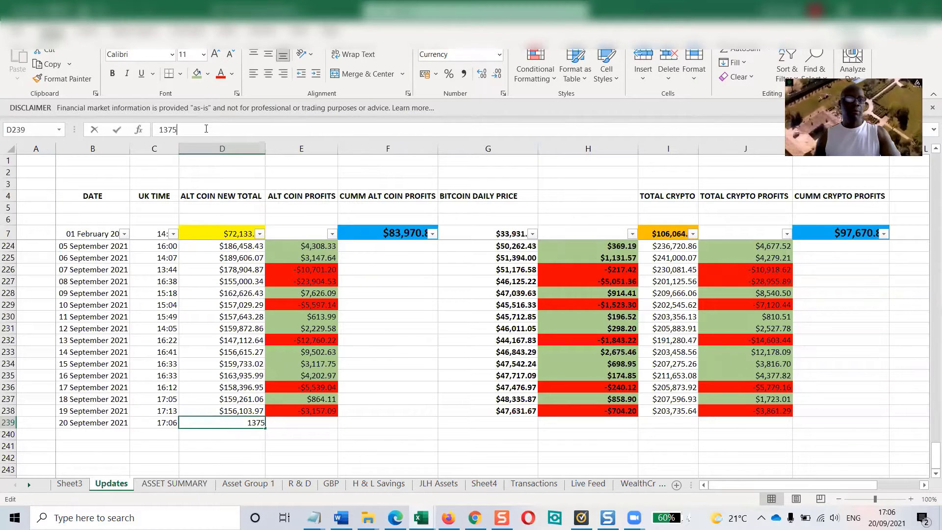
{"action": "type", "text": "46.17"}
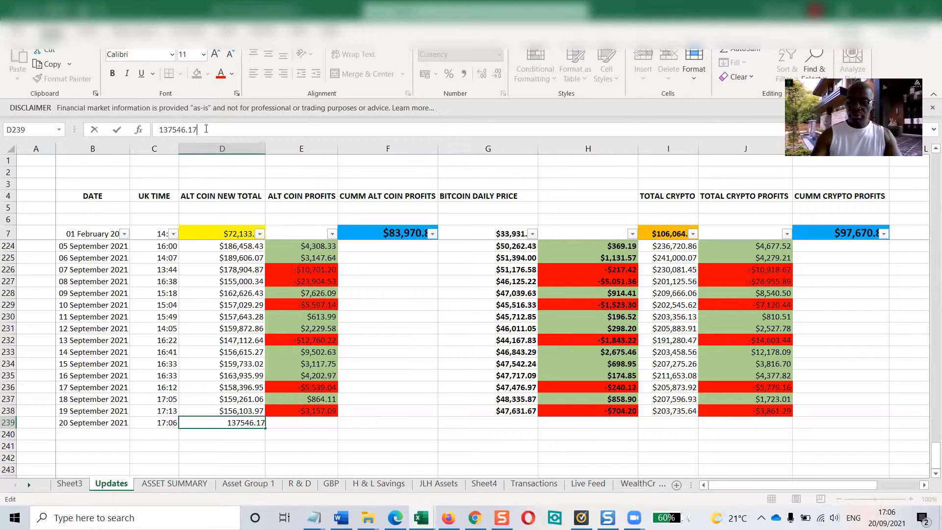
{"action": "key", "text": "Return"}
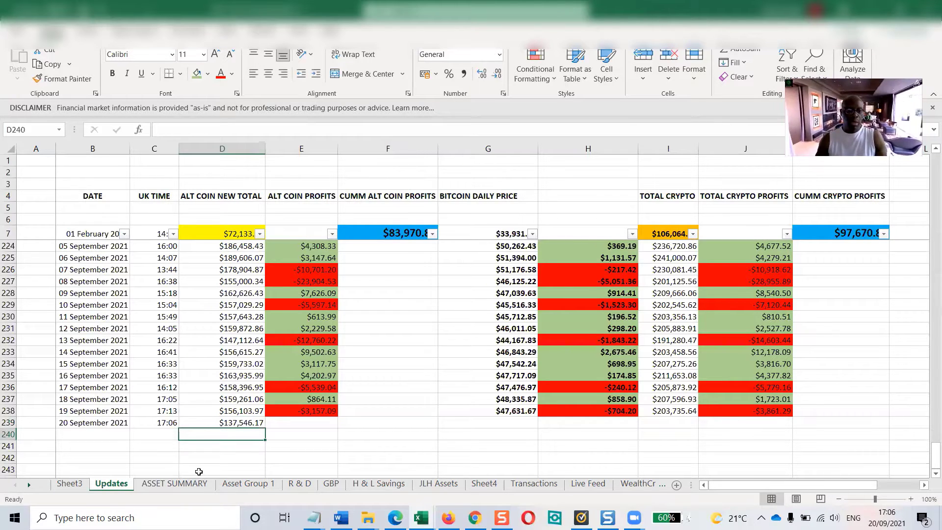
- Replace the 20 September alt coin new total in Updates with the refreshed ASSET SUMMARY value, 138302.34
{"action": "left_click", "coordinate": [186, 487]}
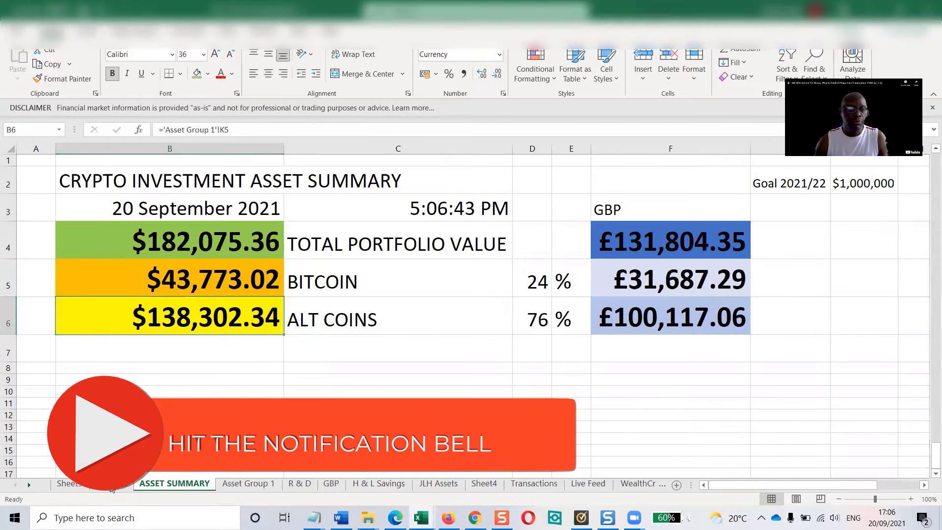
{"action": "left_click", "coordinate": [108, 489]}
{"action": "left_click", "coordinate": [234, 424]}
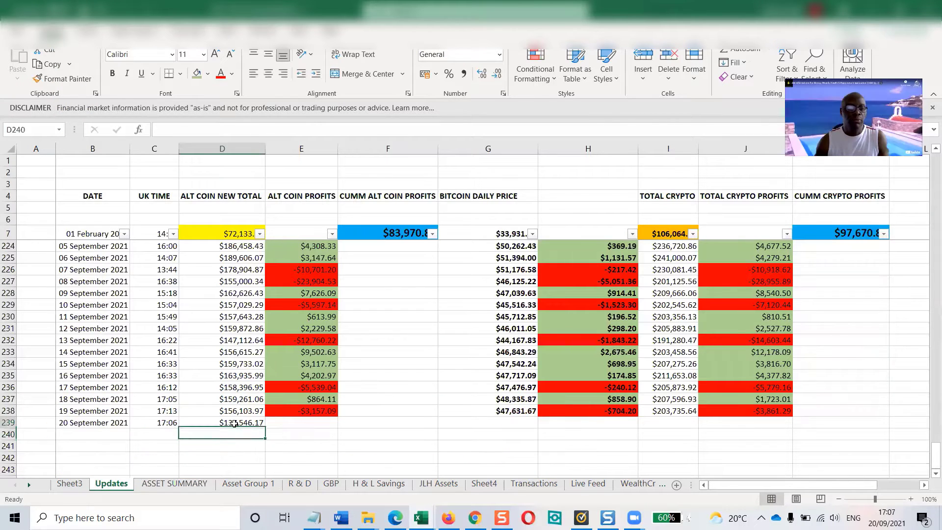
{"action": "type", "text": "13"}
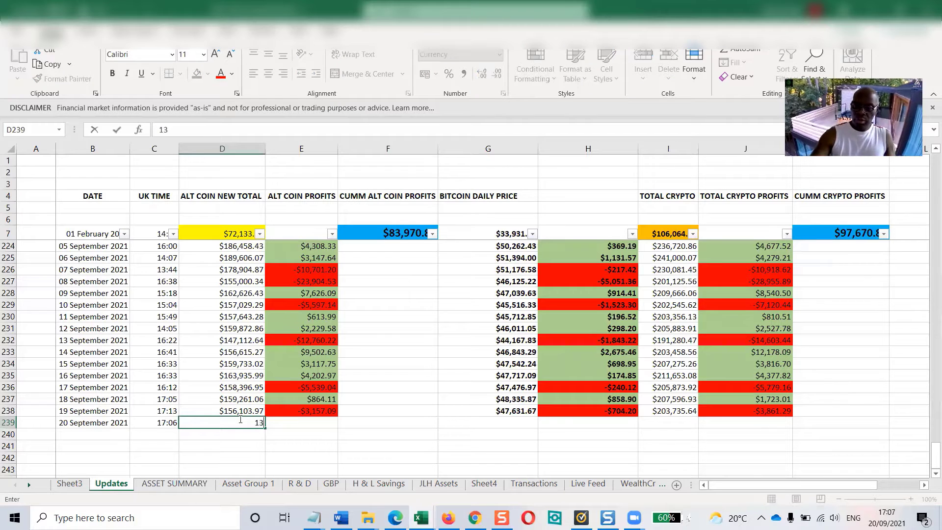
{"action": "type", "text": "830"}
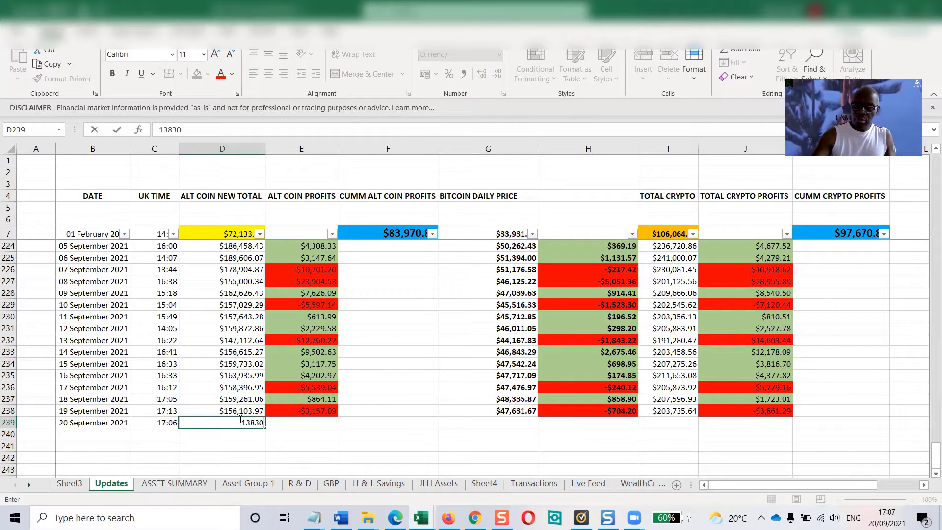
{"action": "type", "text": "2"}
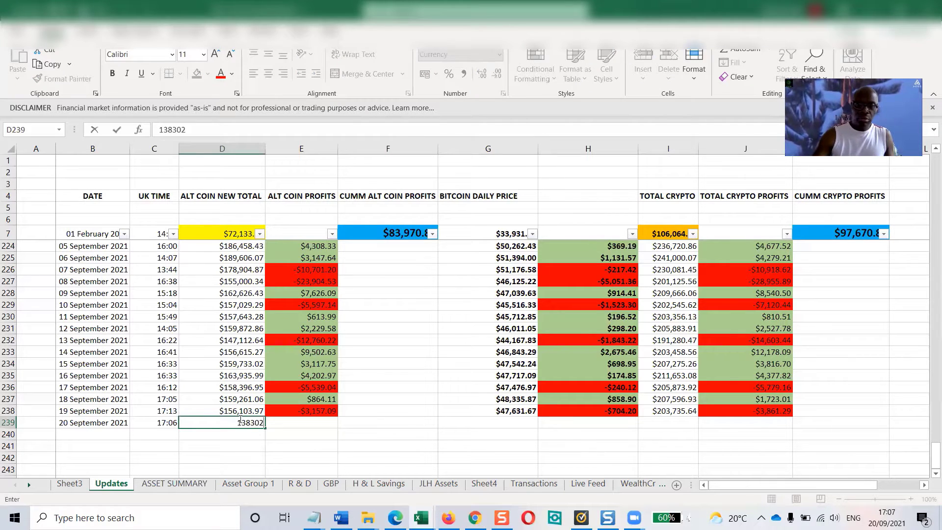
{"action": "left_click", "coordinate": [204, 484]}
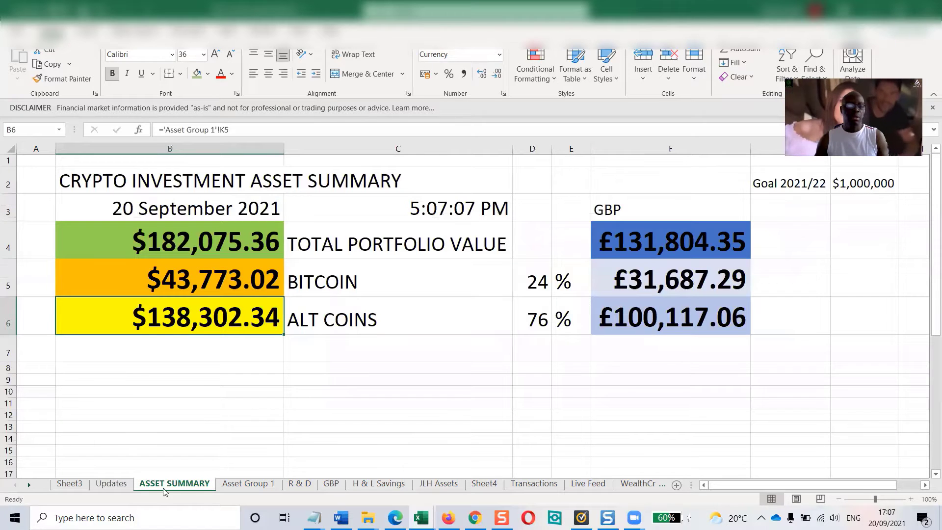
{"action": "left_click", "coordinate": [110, 484]}
{"action": "left_click", "coordinate": [209, 130]}
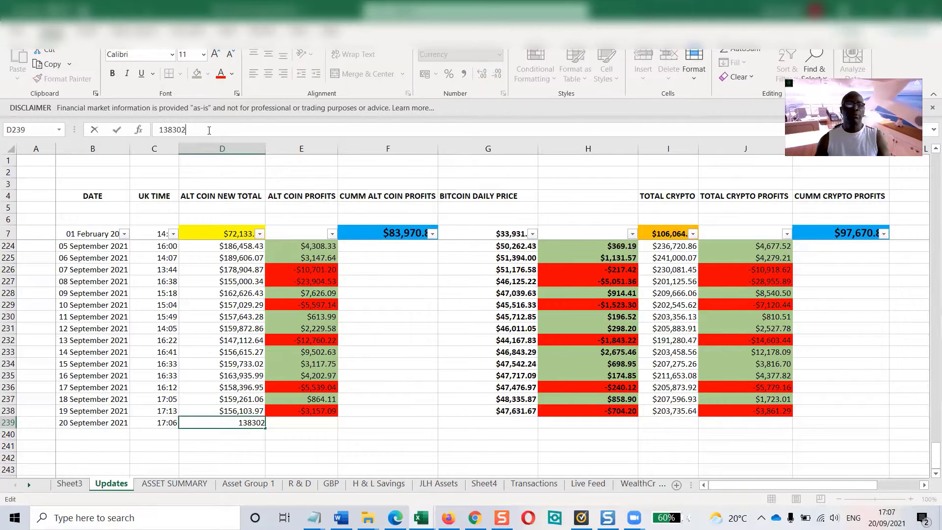
{"action": "type", "text": ".34"}
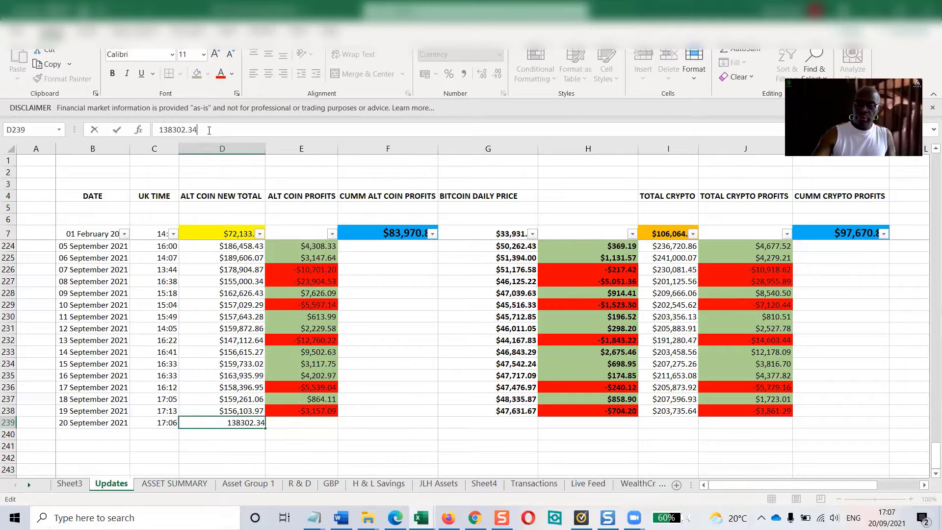
{"action": "key", "text": "Return"}
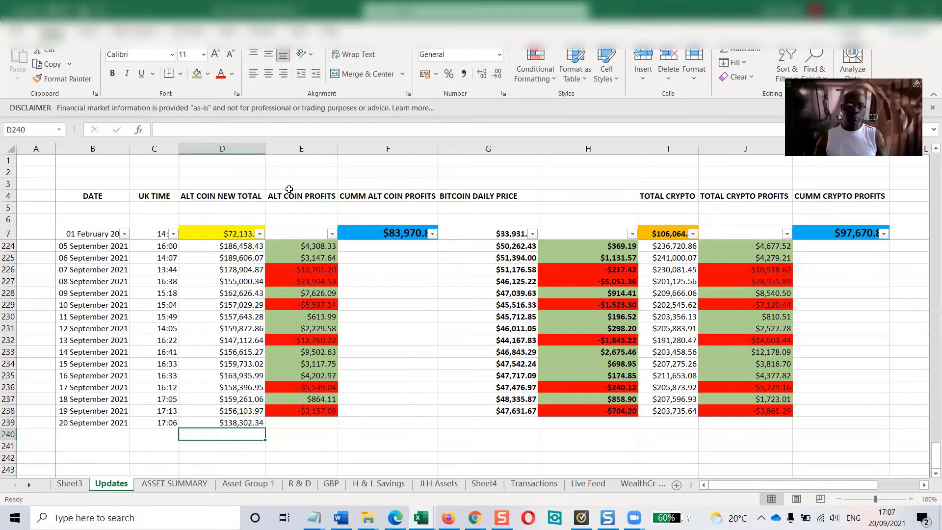
- Copy the alt coin profits formula from cell E238 down to the 20 September row
{"action": "left_click", "coordinate": [326, 410]}
{"action": "left_click_drag", "start_coordinate": [337, 417], "coordinate": [340, 429]}
{"action": "left_click", "coordinate": [347, 436]}
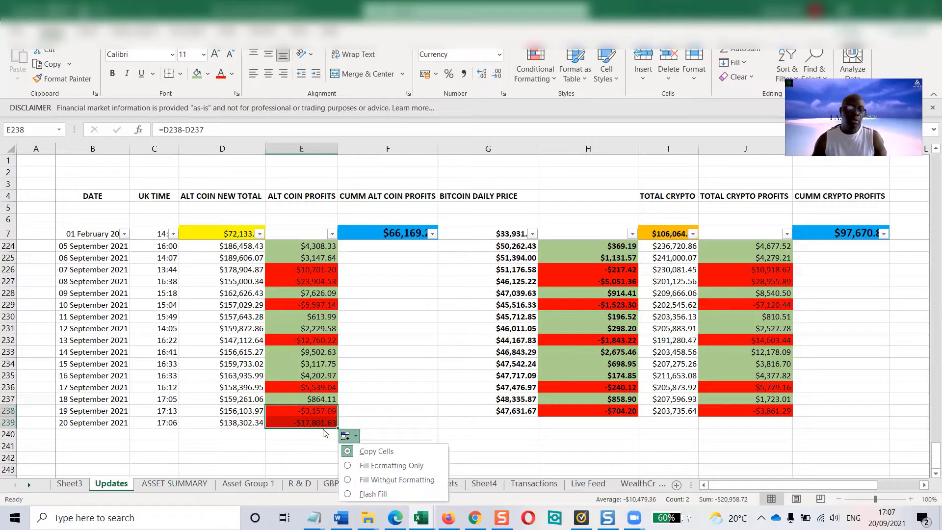
{"action": "left_click", "coordinate": [313, 430]}
{"action": "left_click", "coordinate": [313, 424]}
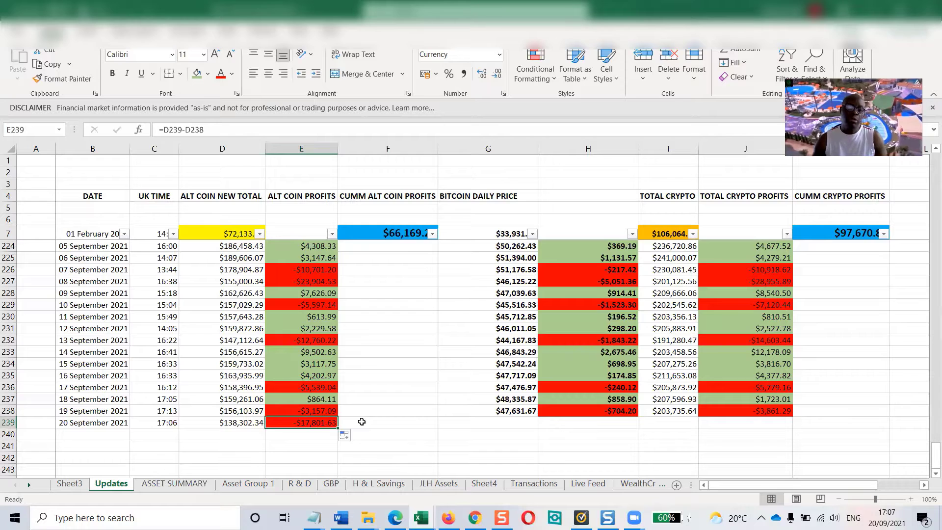
- Enter the total portfolio value from ASSET SUMMARY, 182075.36, as the total crypto for 20 September 2021 in Updates and recheck it against the summary
{"action": "left_click", "coordinate": [668, 425]}
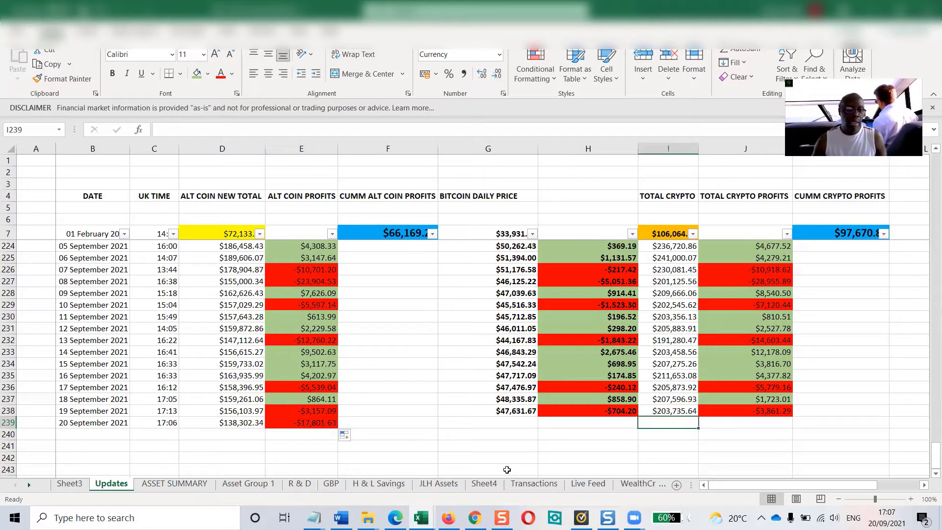
{"action": "left_click", "coordinate": [156, 484]}
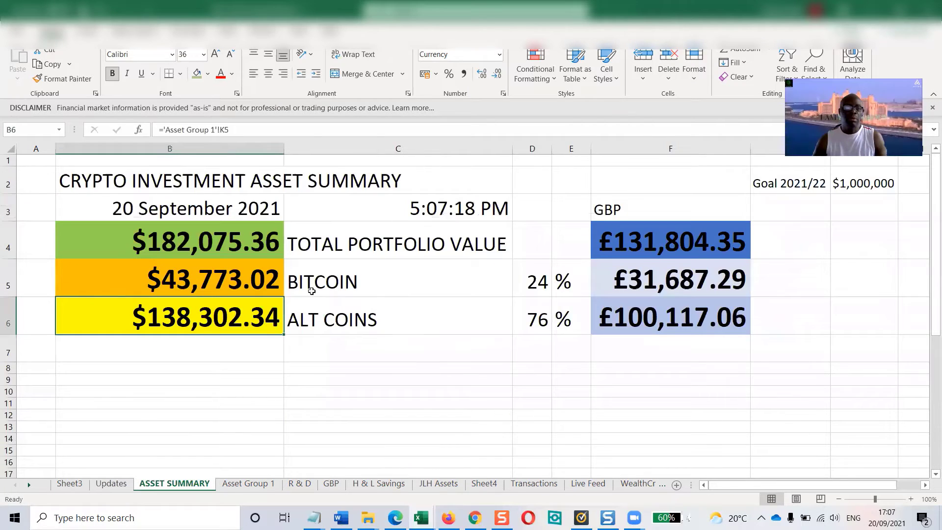
{"action": "left_click", "coordinate": [190, 248]}
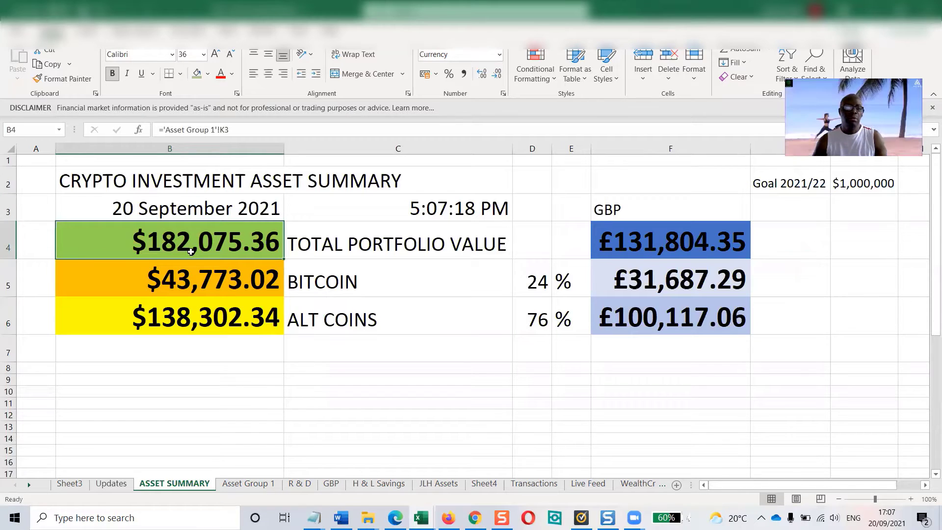
{"action": "left_click", "coordinate": [111, 484]}
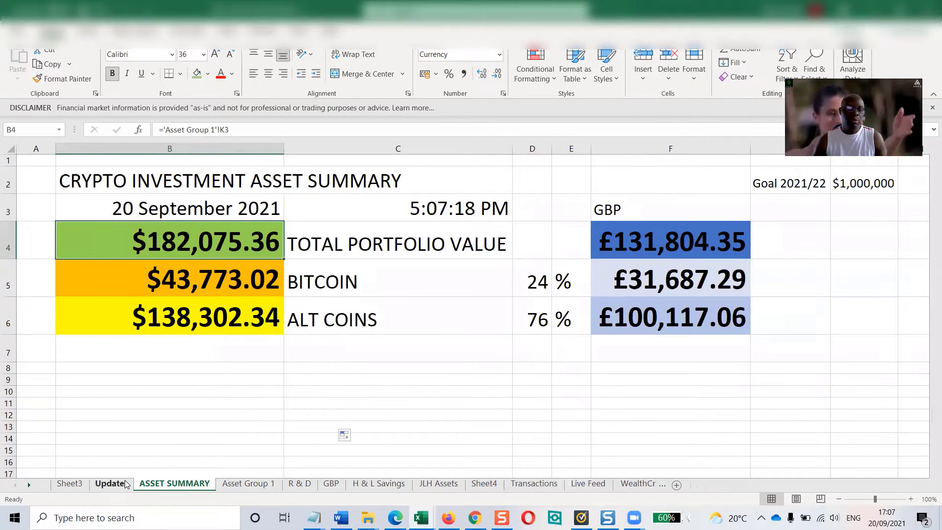
{"action": "type", "text": "18207"}
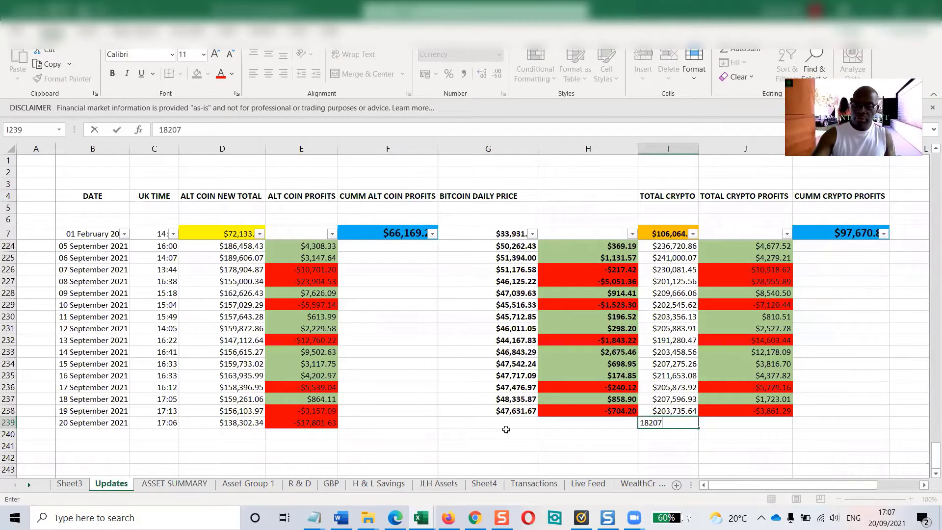
{"action": "type", "text": "2,075.36"}
{"action": "key", "text": "Return"}
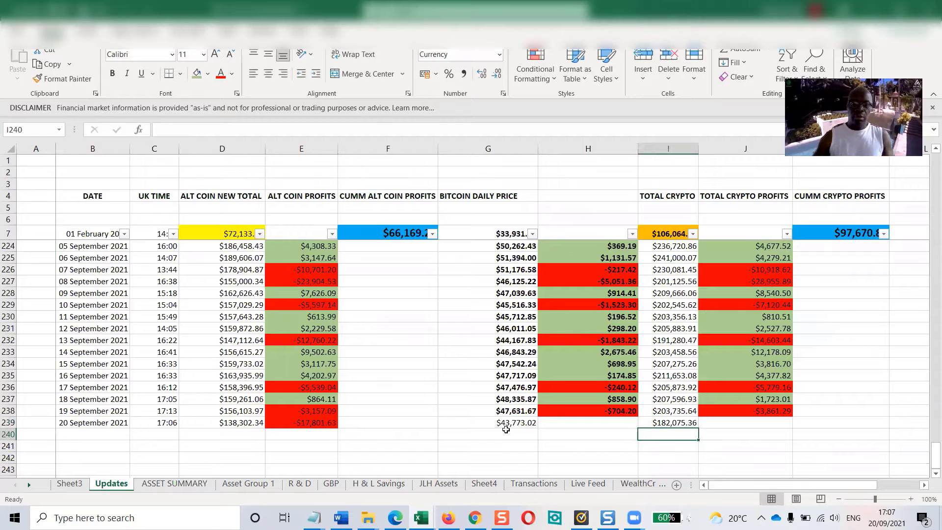
{"action": "left_click", "coordinate": [190, 483]}
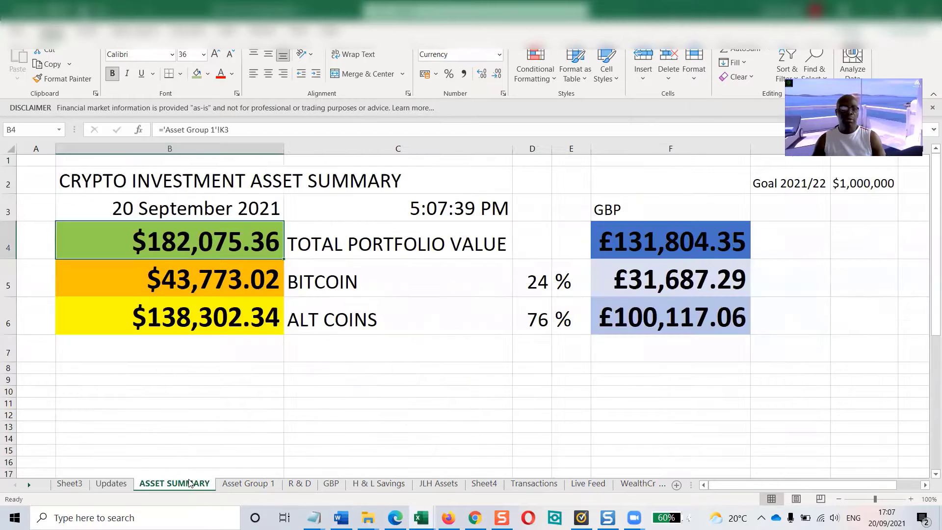
{"action": "left_click", "coordinate": [111, 483]}
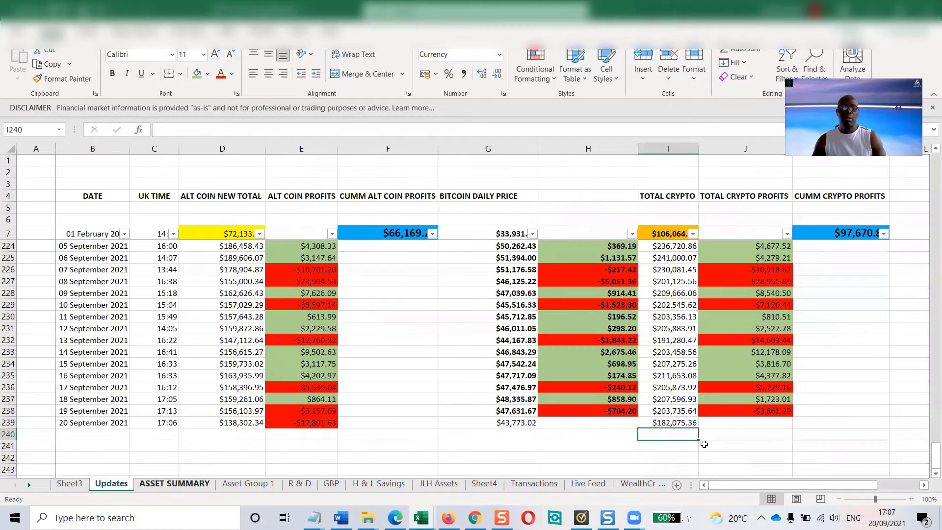
- Copy the total crypto profits formula from cell J238 down to the 20 September row
{"action": "left_click", "coordinate": [760, 412]}
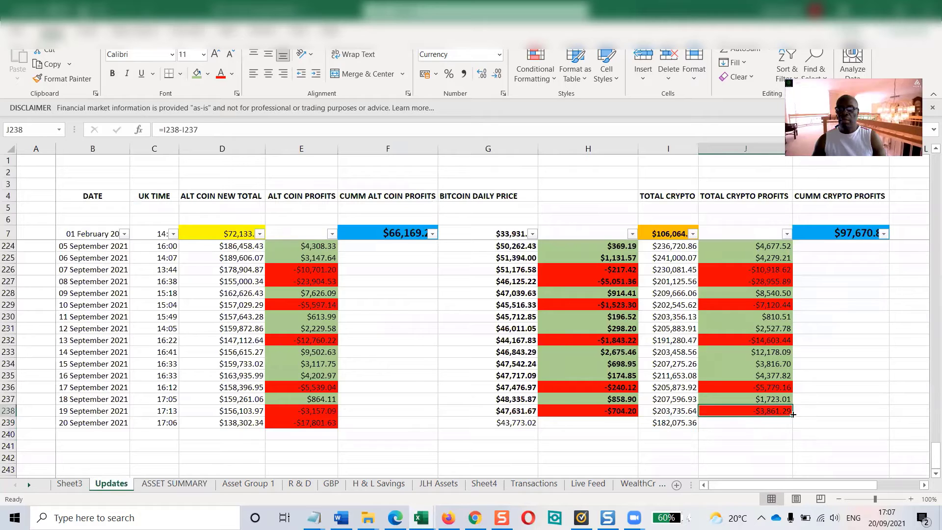
{"action": "left_click_drag", "start_coordinate": [793, 414], "coordinate": [773, 422]}
{"action": "left_click", "coordinate": [780, 446]}
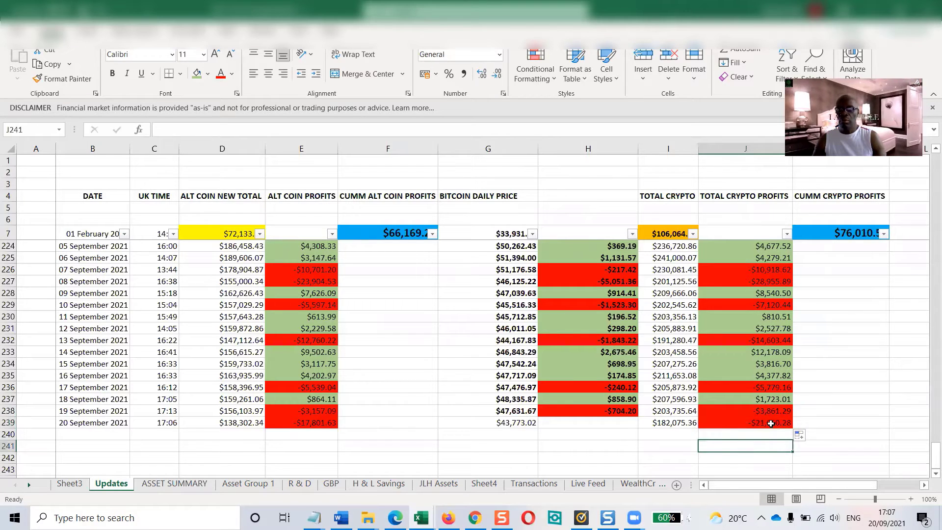
{"action": "left_click", "coordinate": [770, 423]}
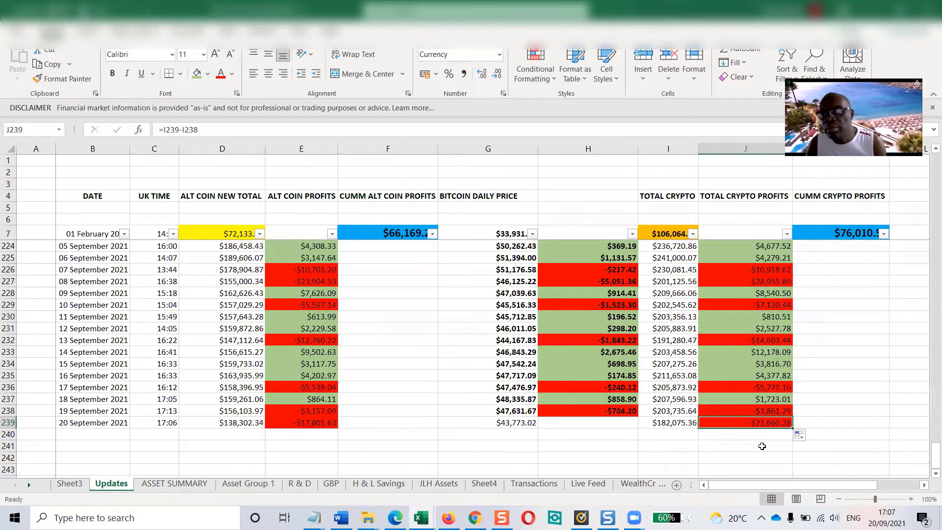
- Copy the bitcoin daily price change formula from cell H238 down to the 20 September row
{"action": "left_click", "coordinate": [607, 427]}
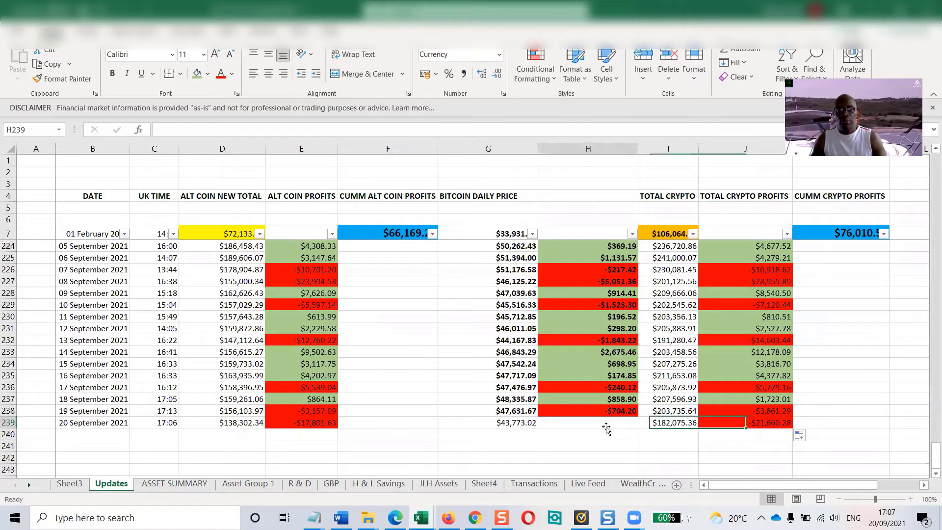
{"action": "left_click", "coordinate": [621, 415]}
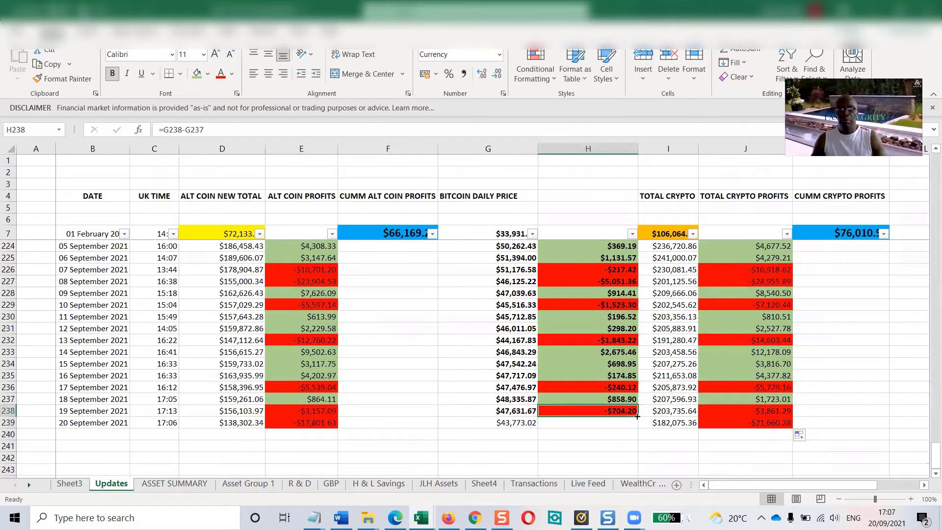
{"action": "left_click_drag", "start_coordinate": [637, 420], "coordinate": [622, 434]}
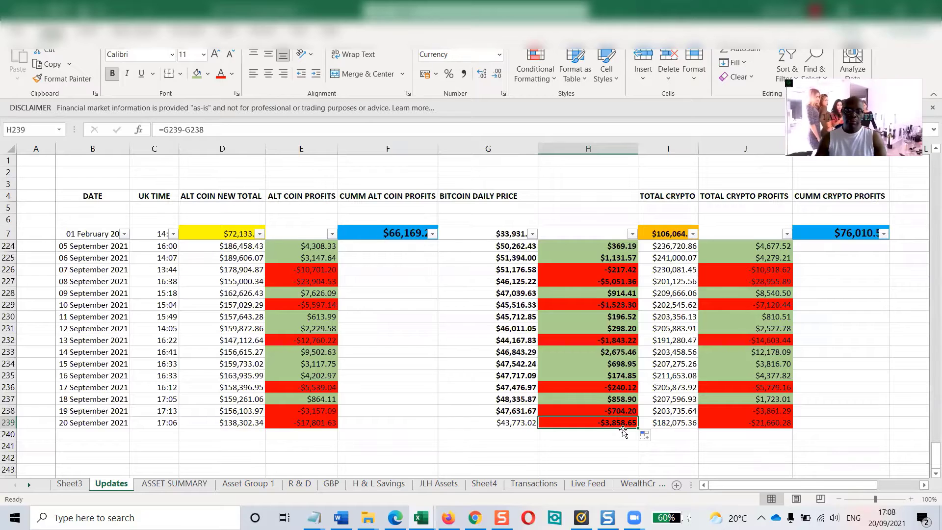
{"action": "left_click", "coordinate": [525, 423]}
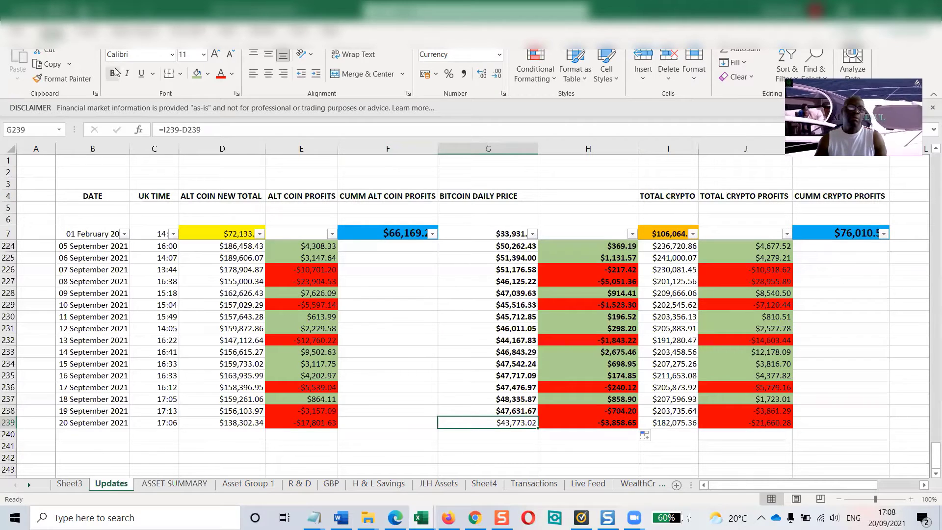
{"action": "left_click", "coordinate": [416, 421]}
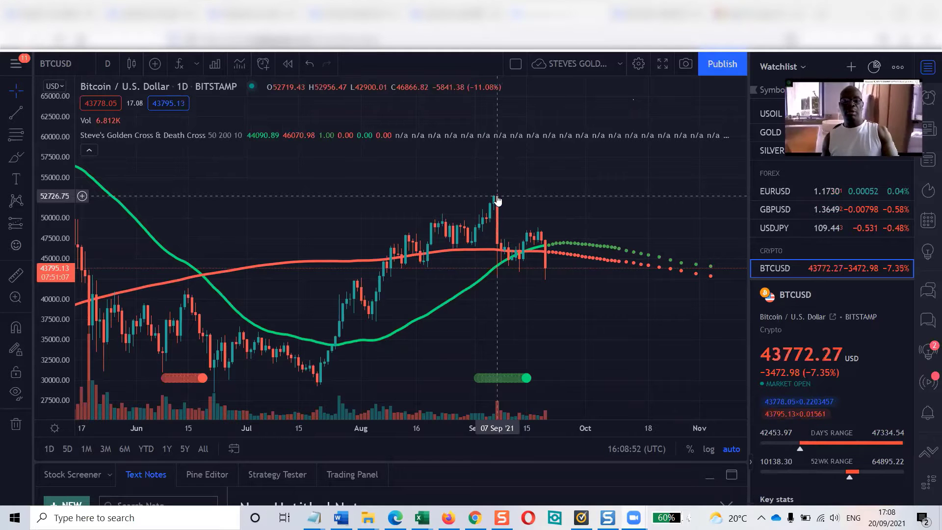
- On the BTCUSD daily chart in TradingView, measure from the 7 September 2021 peak across to 20 September 2021, and clear the measurement
{"action": "left_click", "coordinate": [527, 199], "text": "shift"}
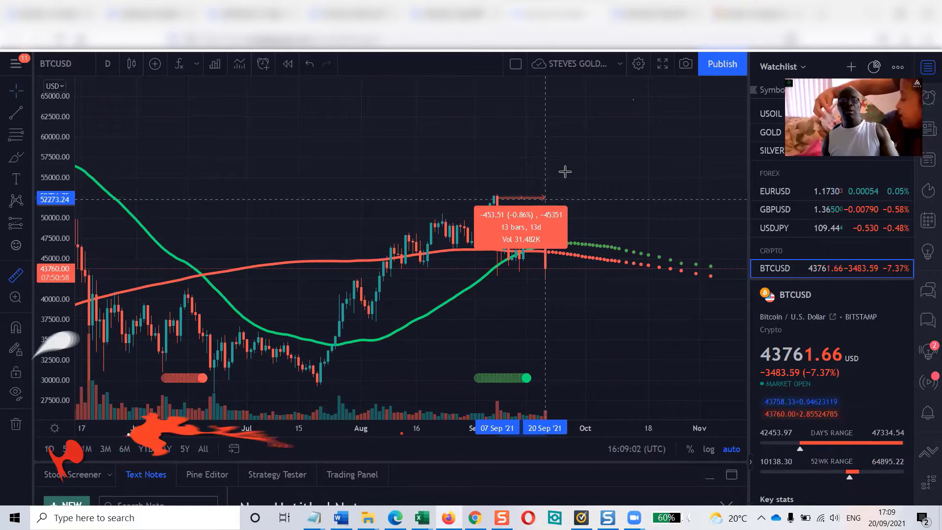
{"action": "left_click", "coordinate": [501, 225]}
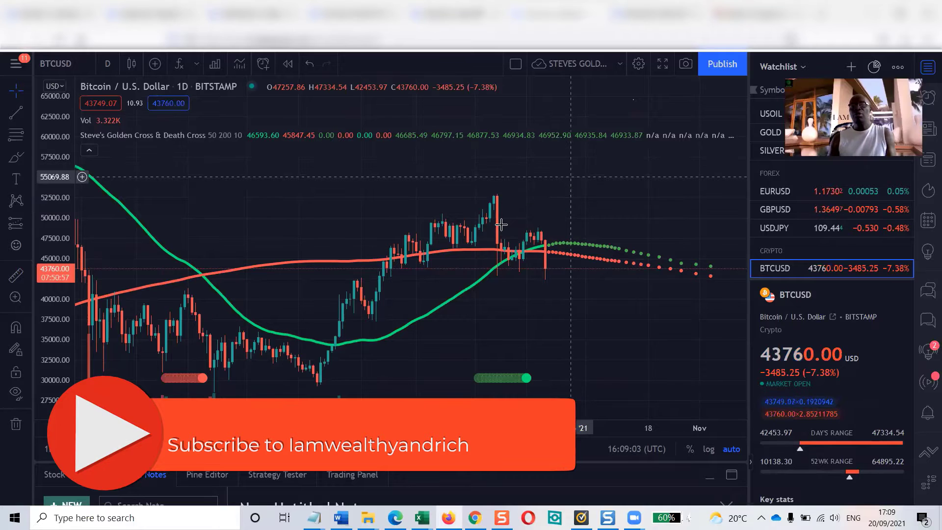